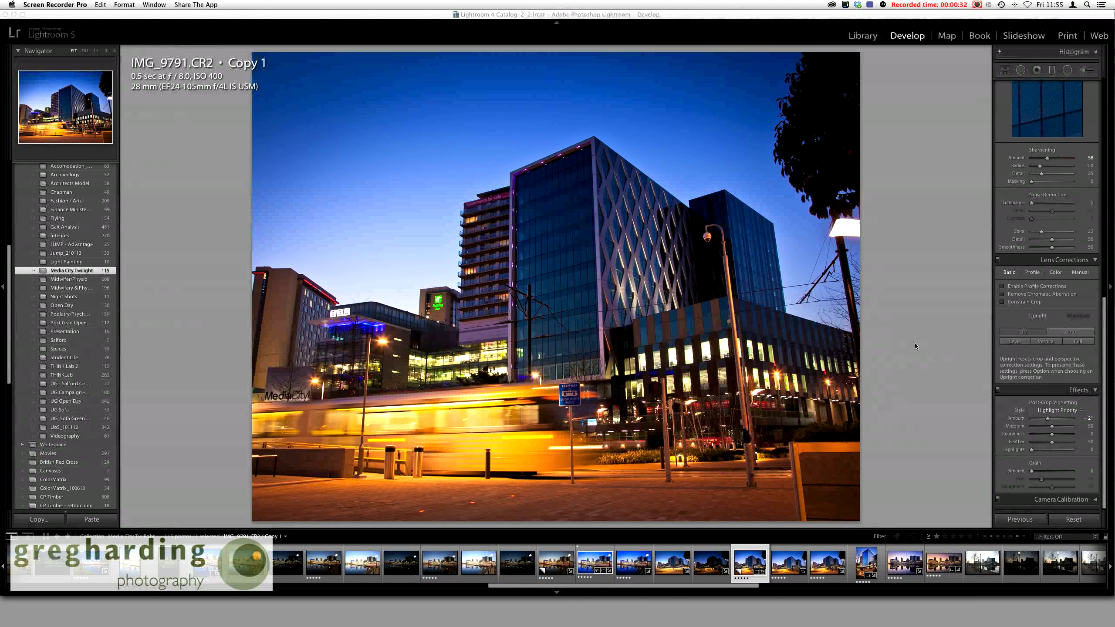
- Switch to DxO Perspective to work on the image IMG_9791_FR.jpg
mouse_move(666, 604)
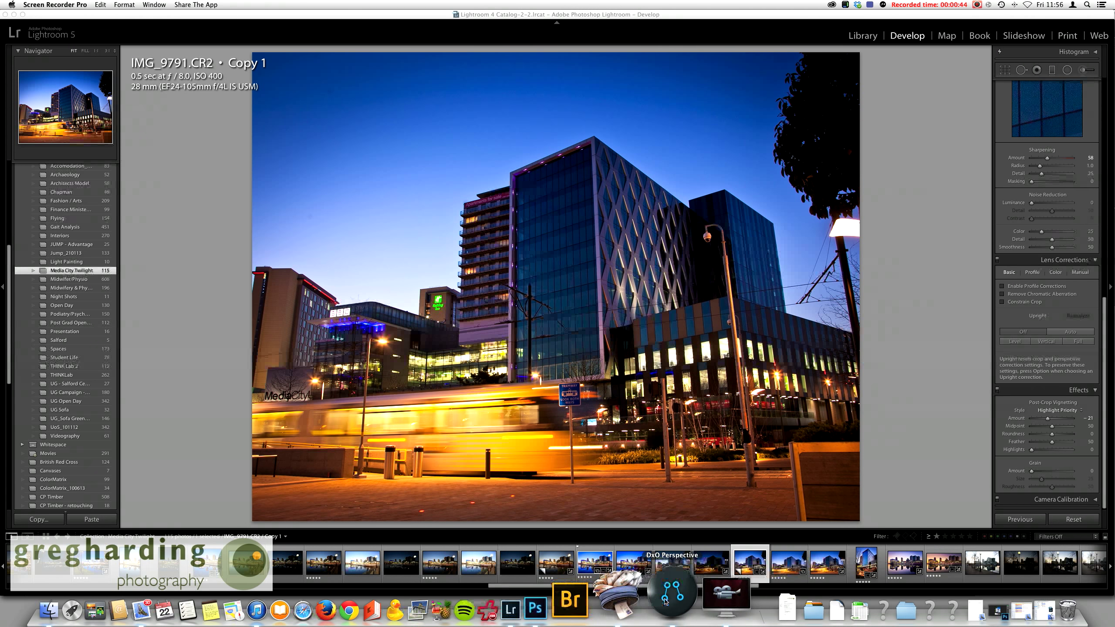
click(665, 600)
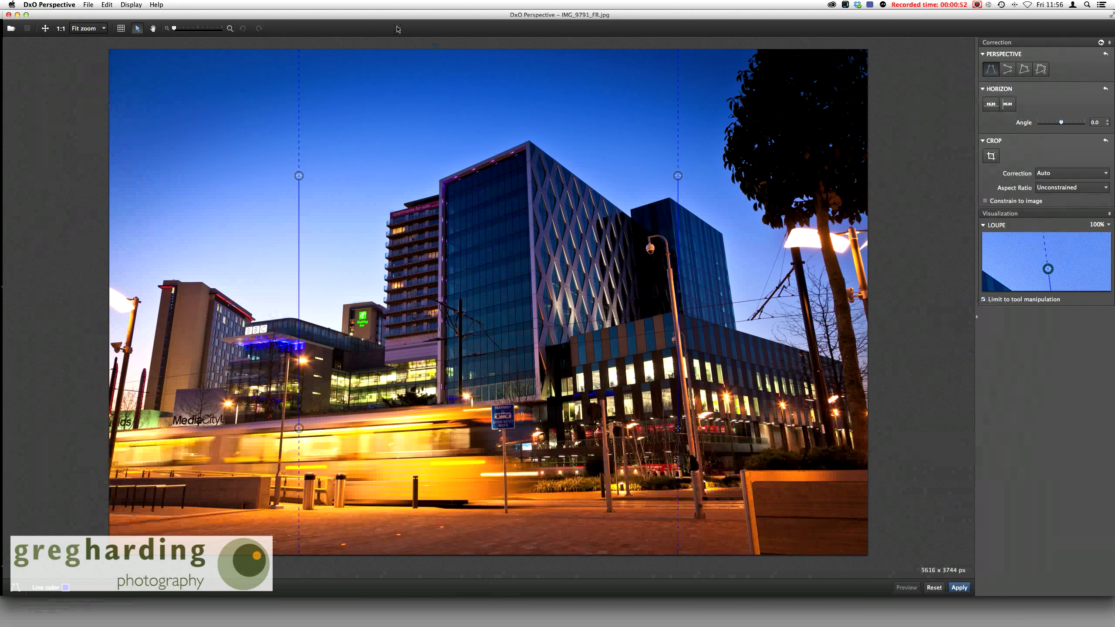
drag(396, 15, 400, 15)
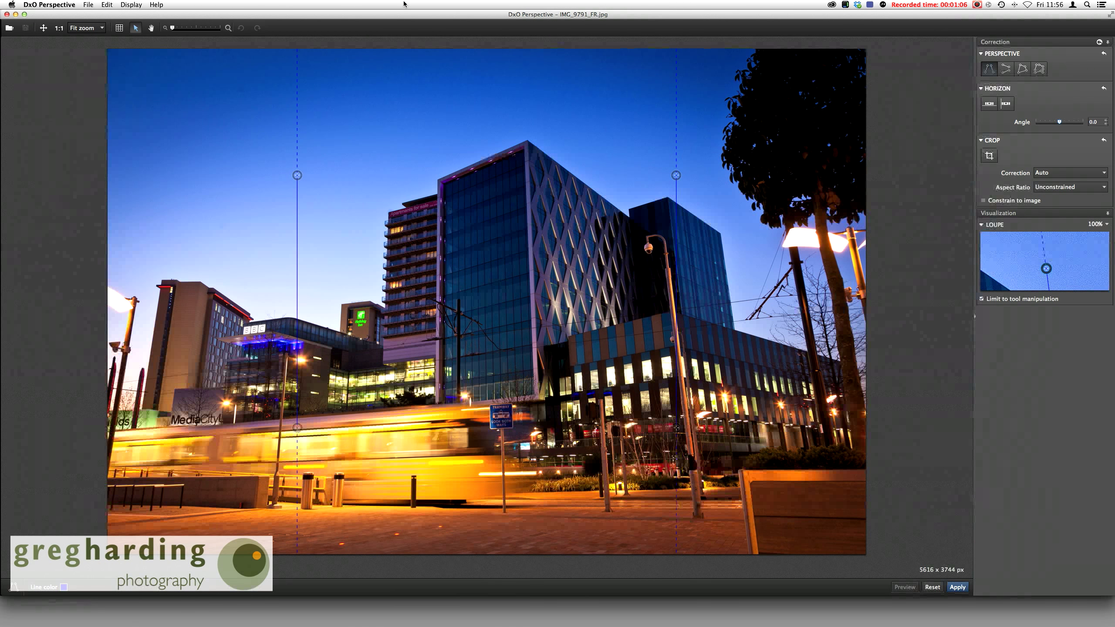
- Try moving both vertical guide lines across the photo and tilting the one over the sky beside the tall buildings
drag(678, 307, 735, 305)
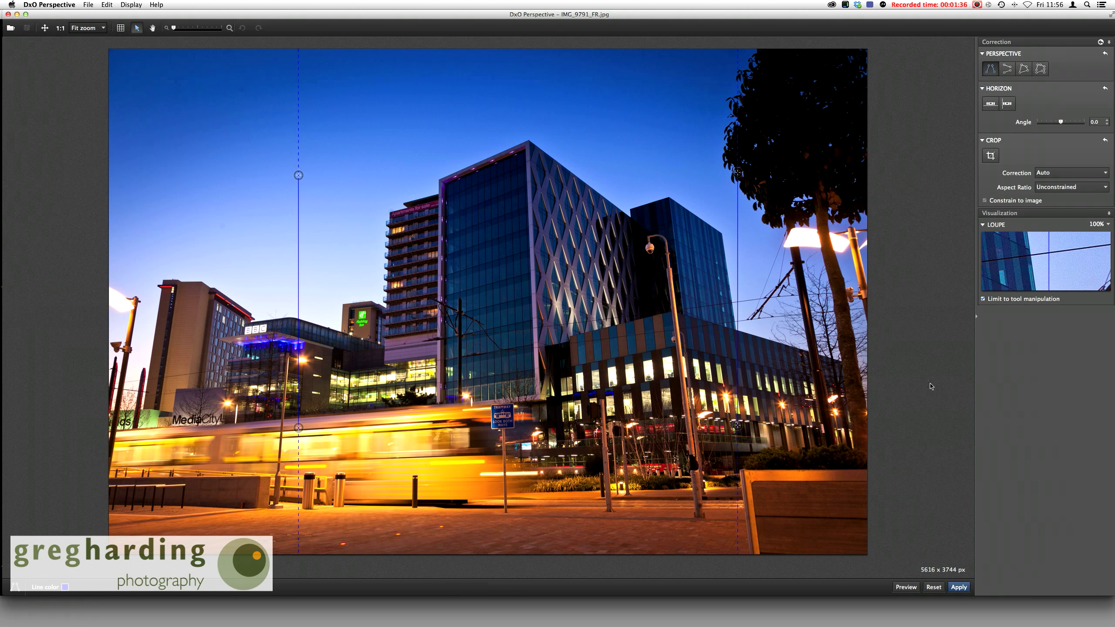
drag(298, 240, 319, 229)
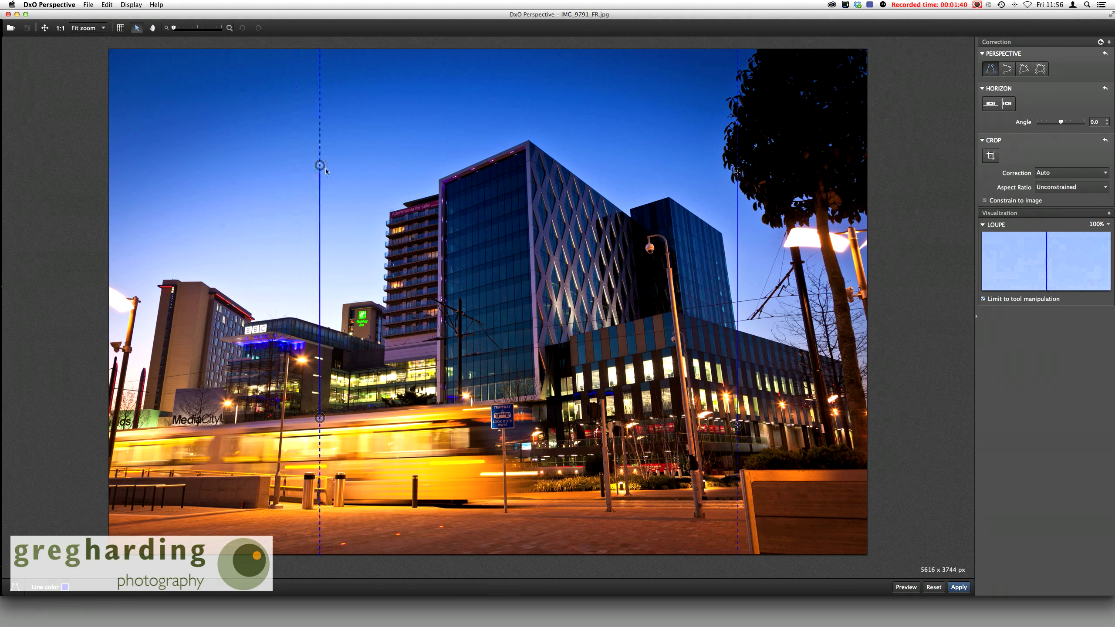
drag(320, 166, 361, 192)
drag(267, 162, 345, 161)
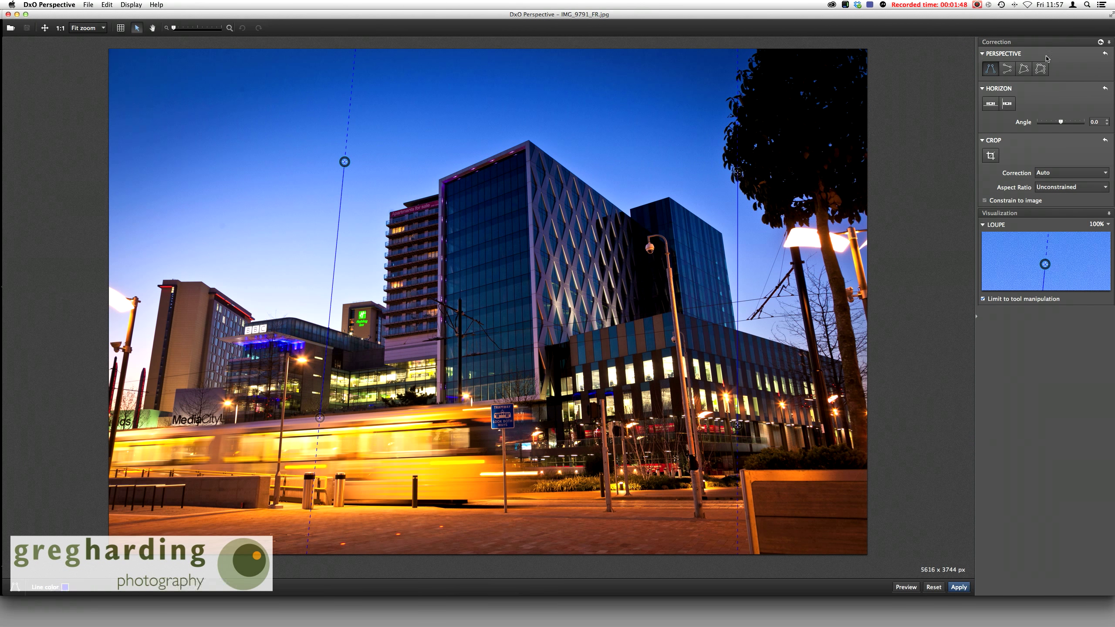
- Try the different perspective correction modes, return to the vertical-lines mode at Full, and reset the corrections
click(1001, 71)
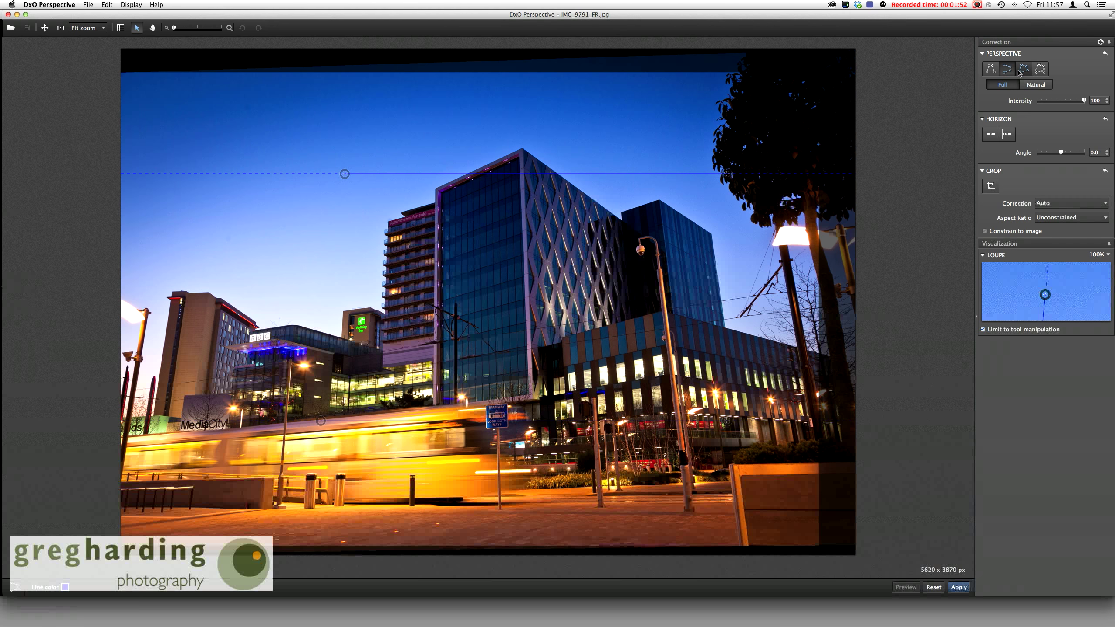
click(991, 72)
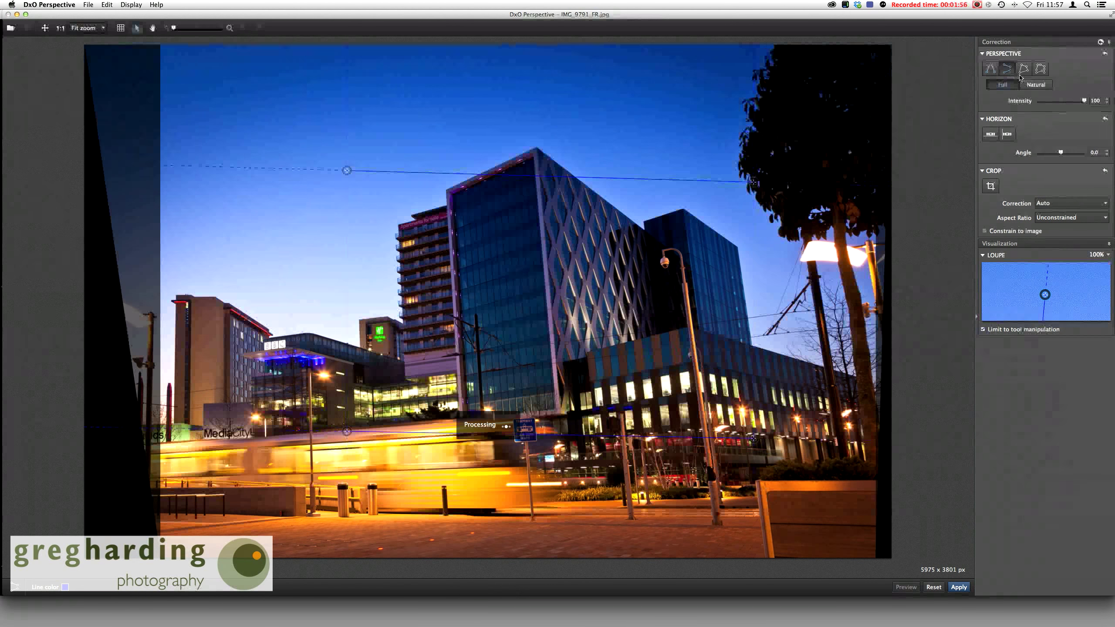
click(1022, 70)
click(1040, 68)
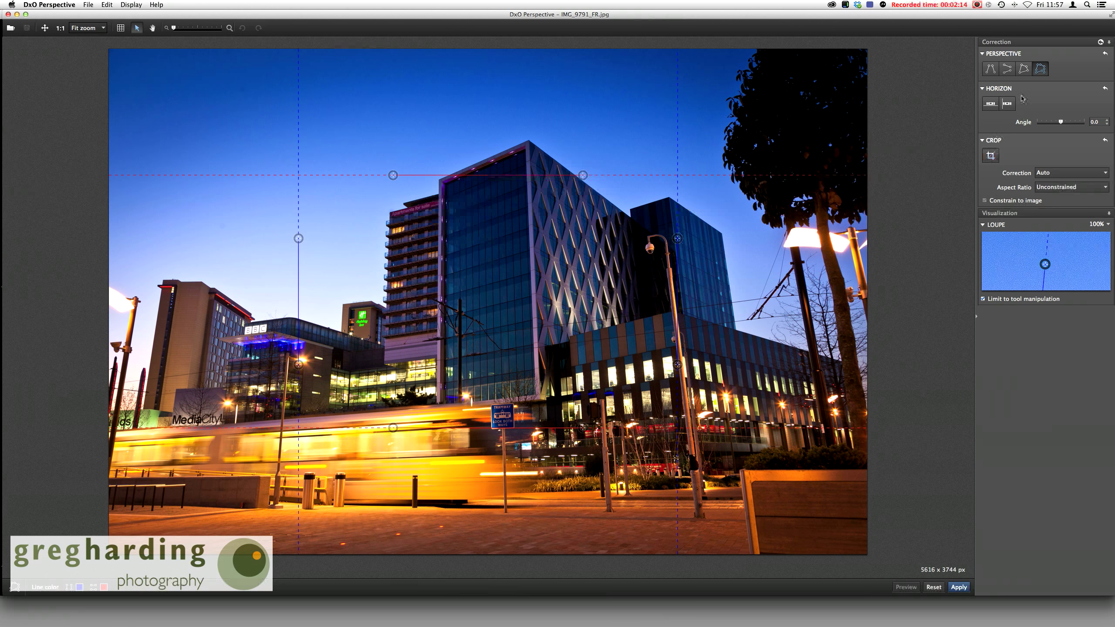
click(990, 73)
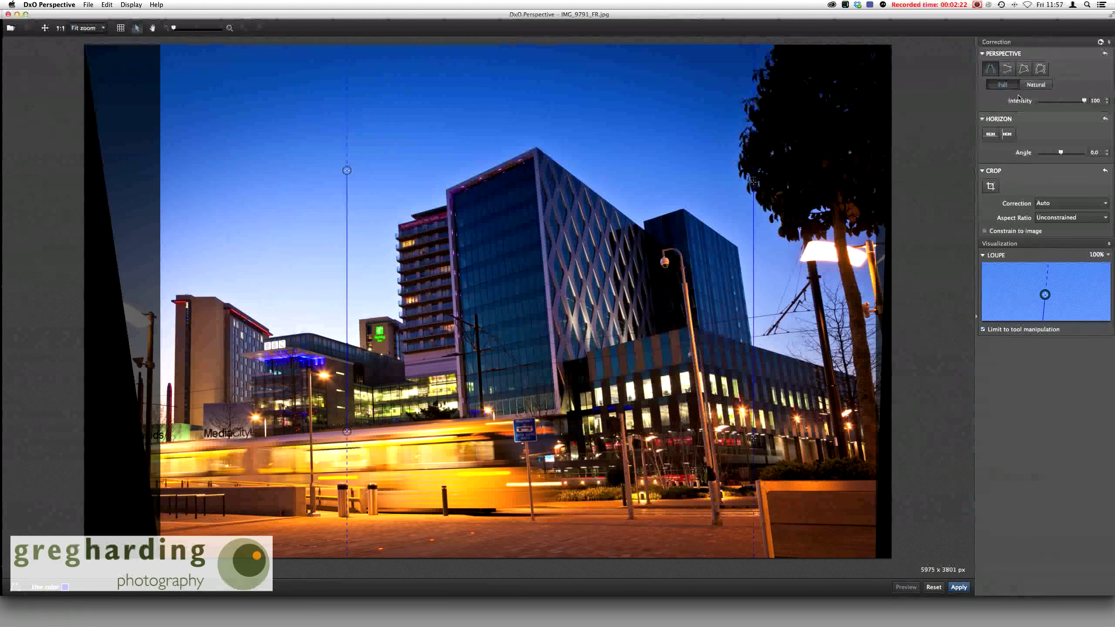
click(1009, 87)
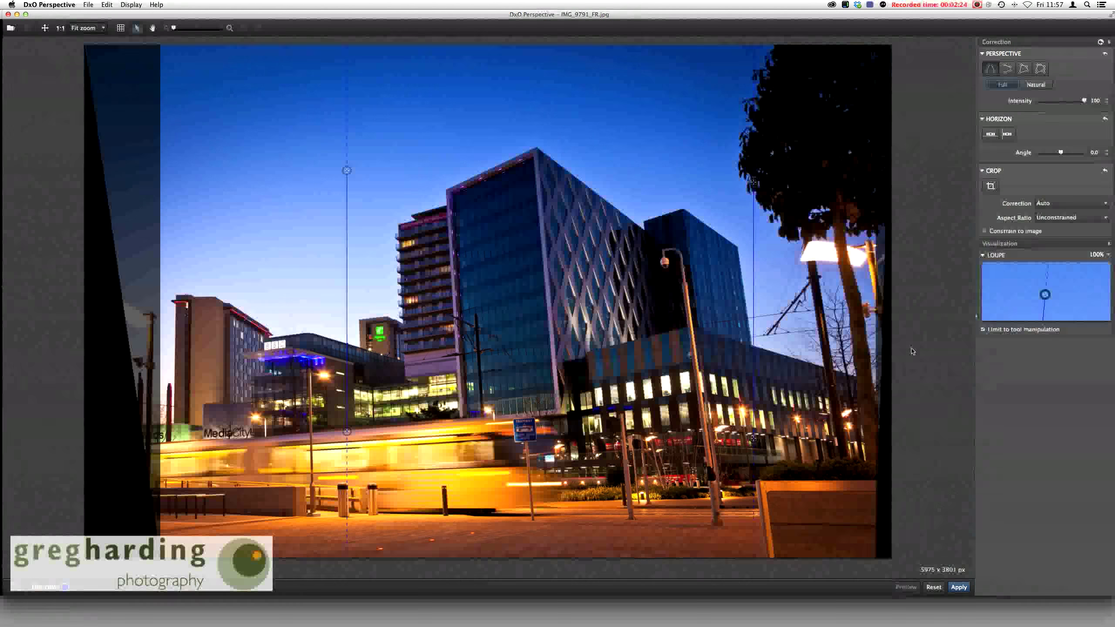
click(940, 590)
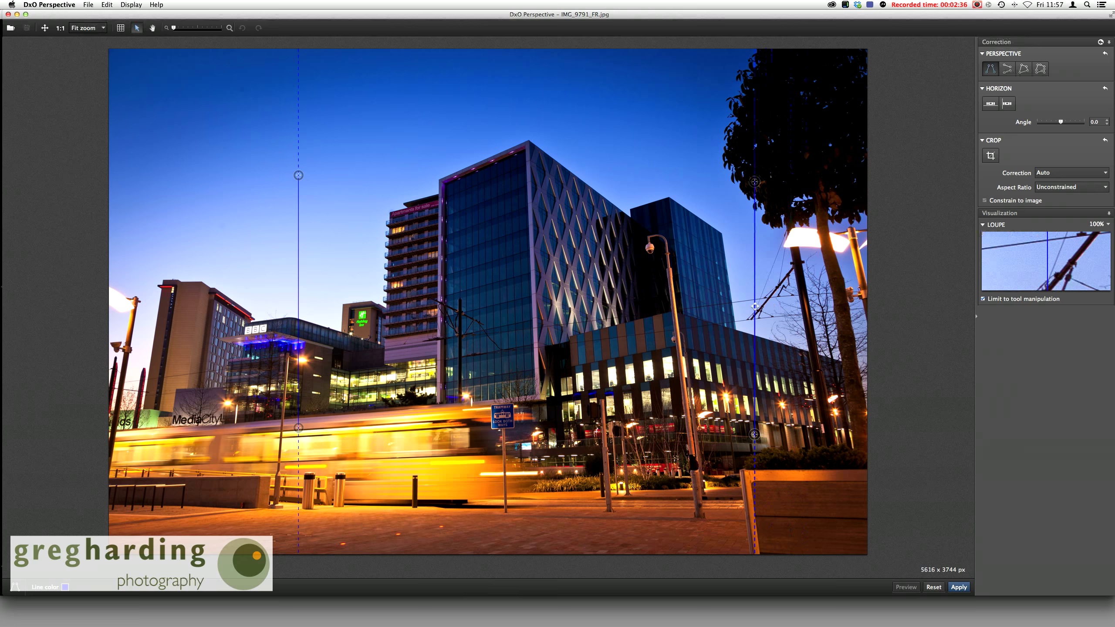
- Tilt the right vertical guide line to match the dark glass building's right edge, and shift it parallel into the sky beside it
drag(754, 176, 723, 177)
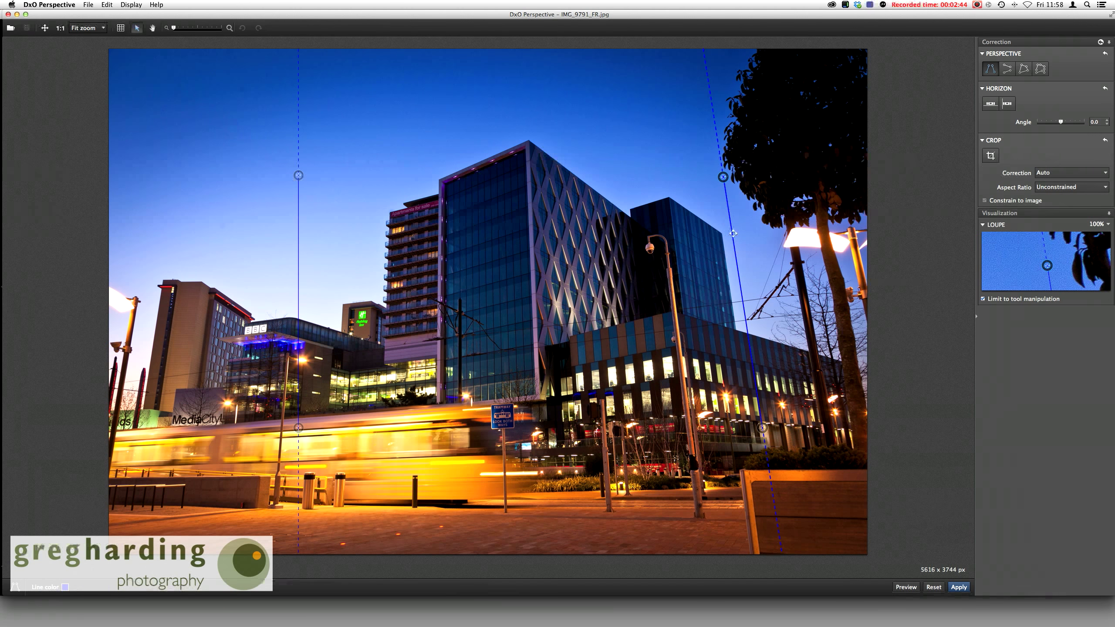
drag(723, 177, 727, 176)
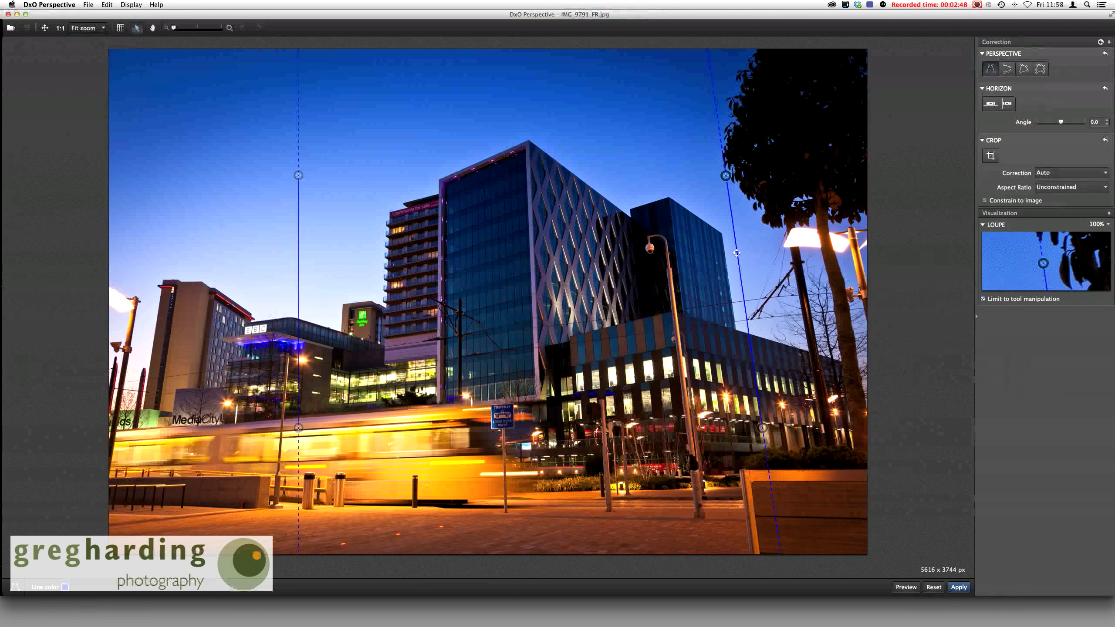
drag(733, 253, 720, 254)
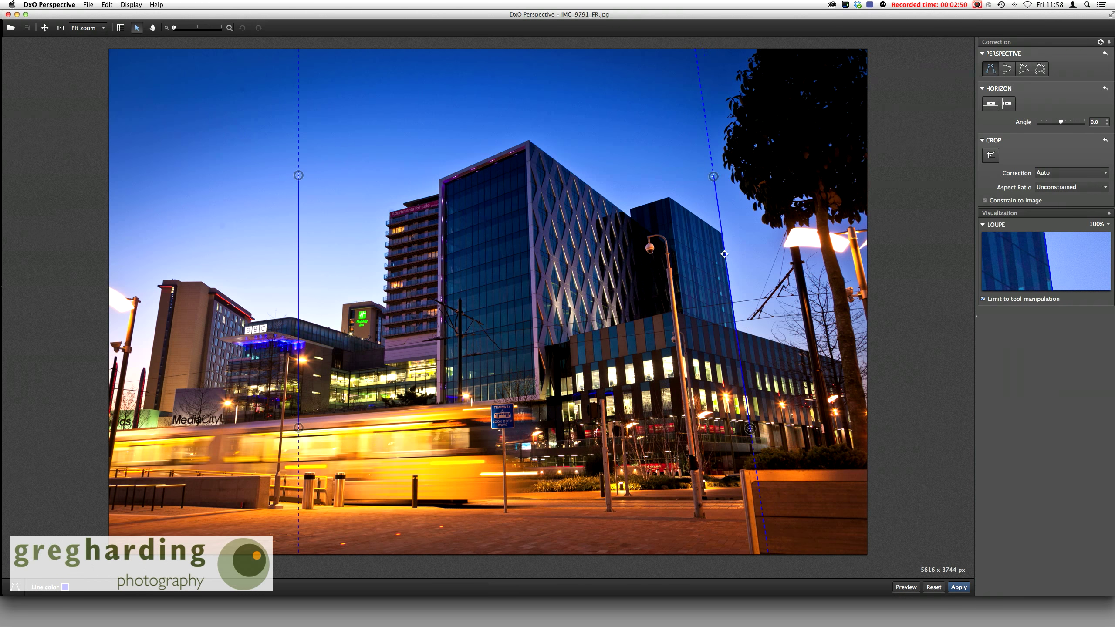
drag(714, 178, 714, 176)
drag(730, 271, 754, 267)
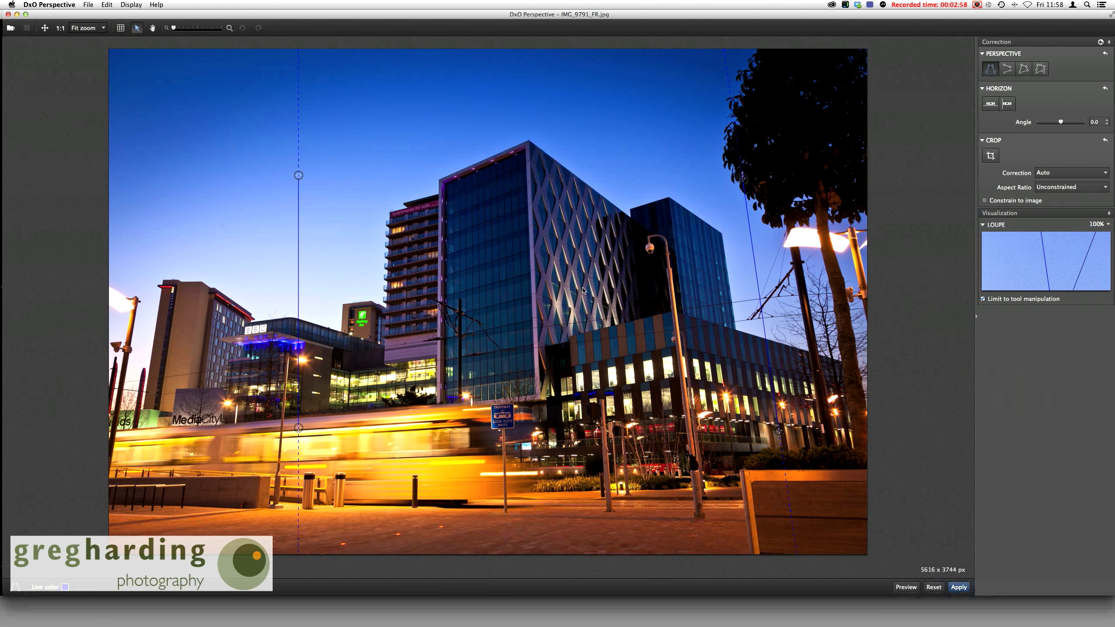
- Place the left guide line parallel to the leftmost building's slanted outer edge, and apply the perspective correction
drag(297, 284, 145, 284)
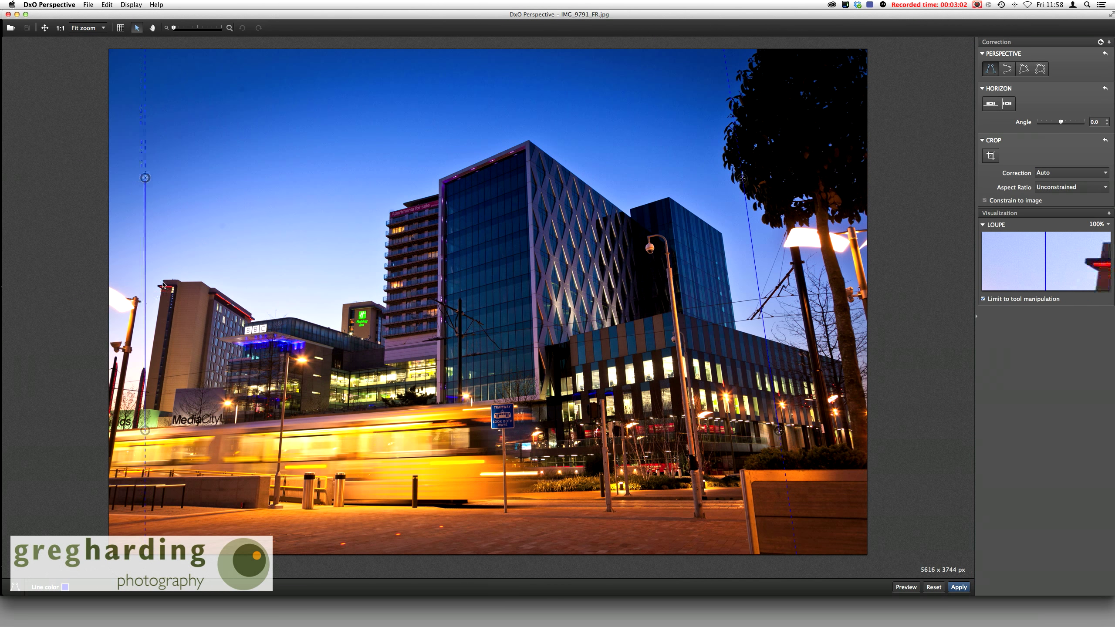
drag(145, 177, 183, 179)
drag(173, 251, 166, 258)
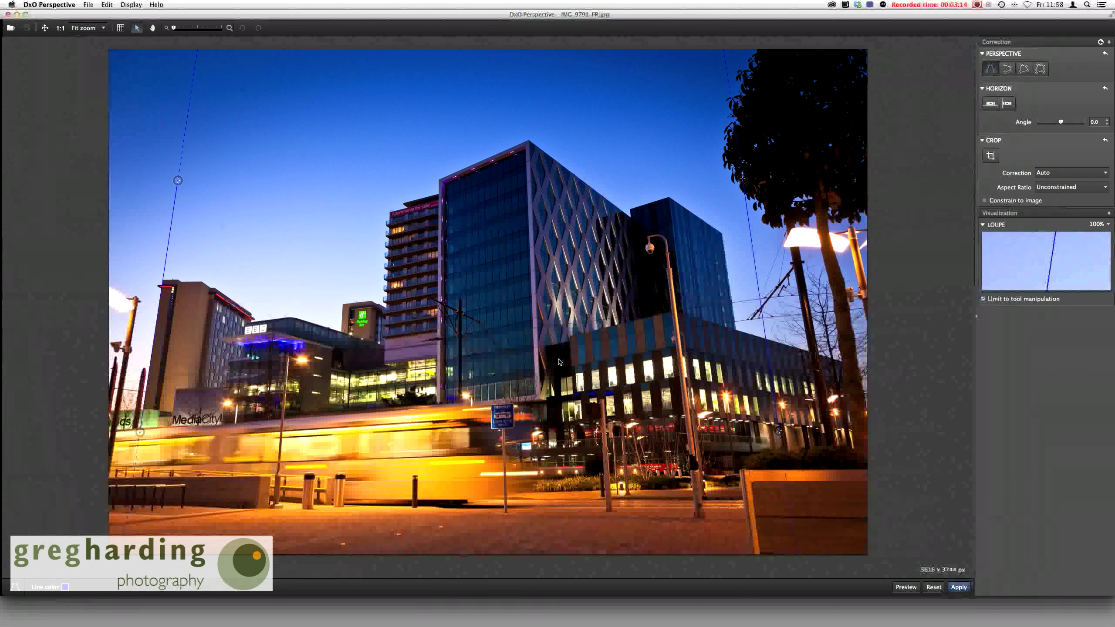
drag(170, 254, 151, 251)
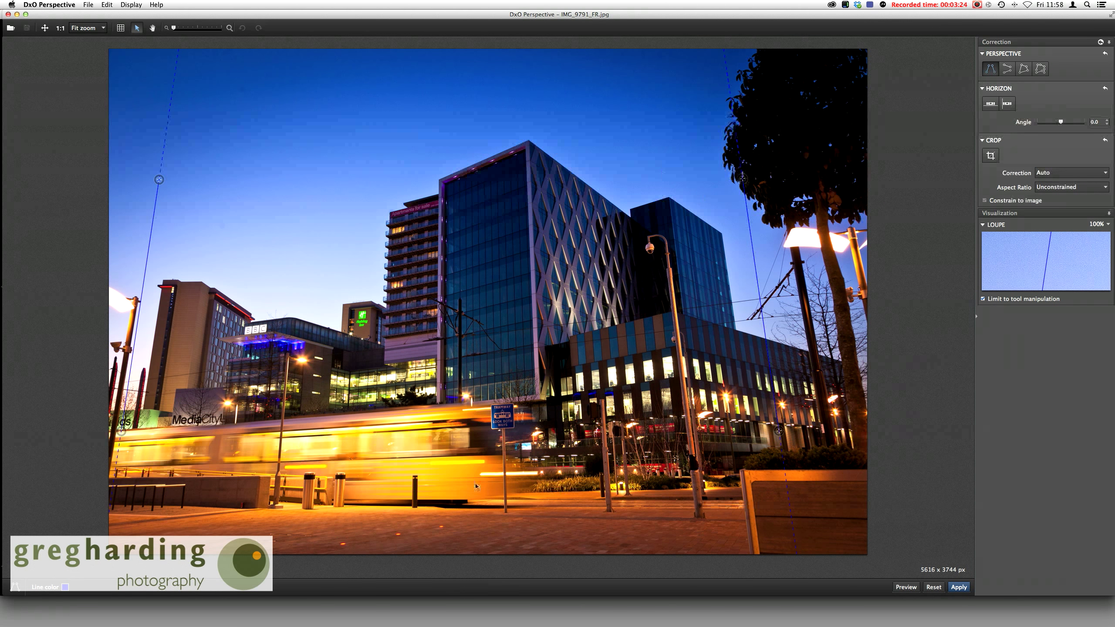
click(959, 587)
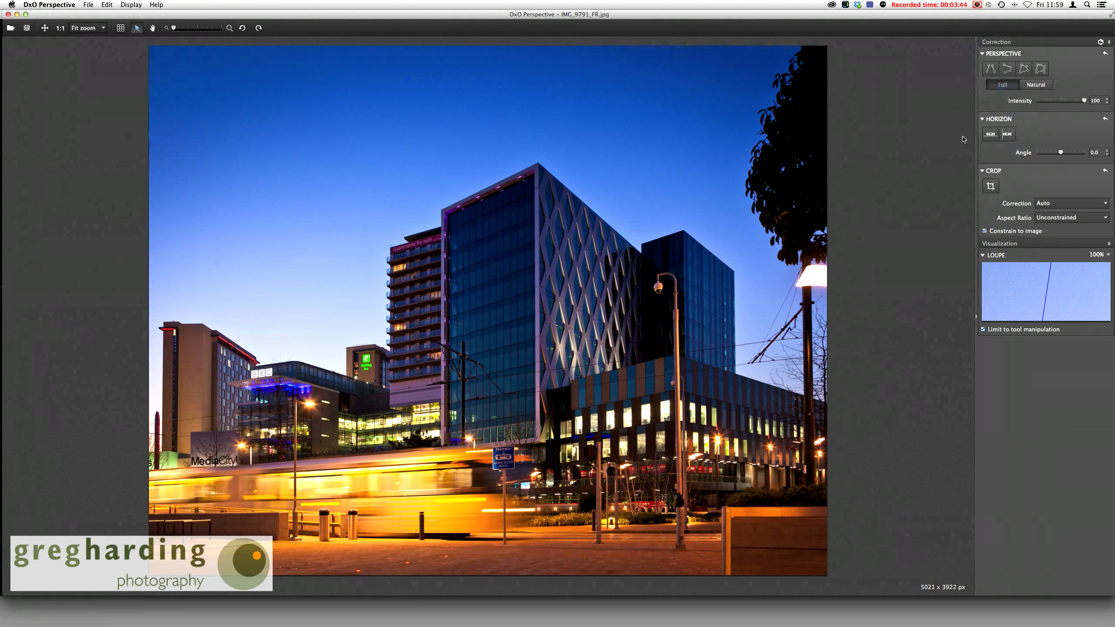
- Try the Natural perspective correction with intensity lowered to 65, return to Full, and reapply the correction
click(1036, 88)
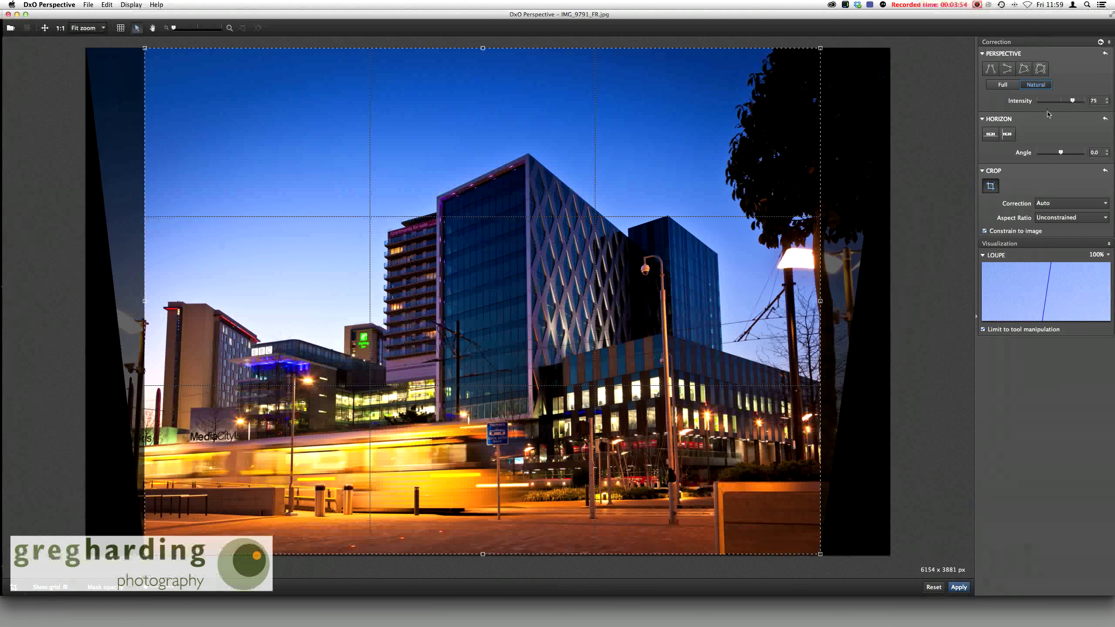
click(1060, 102)
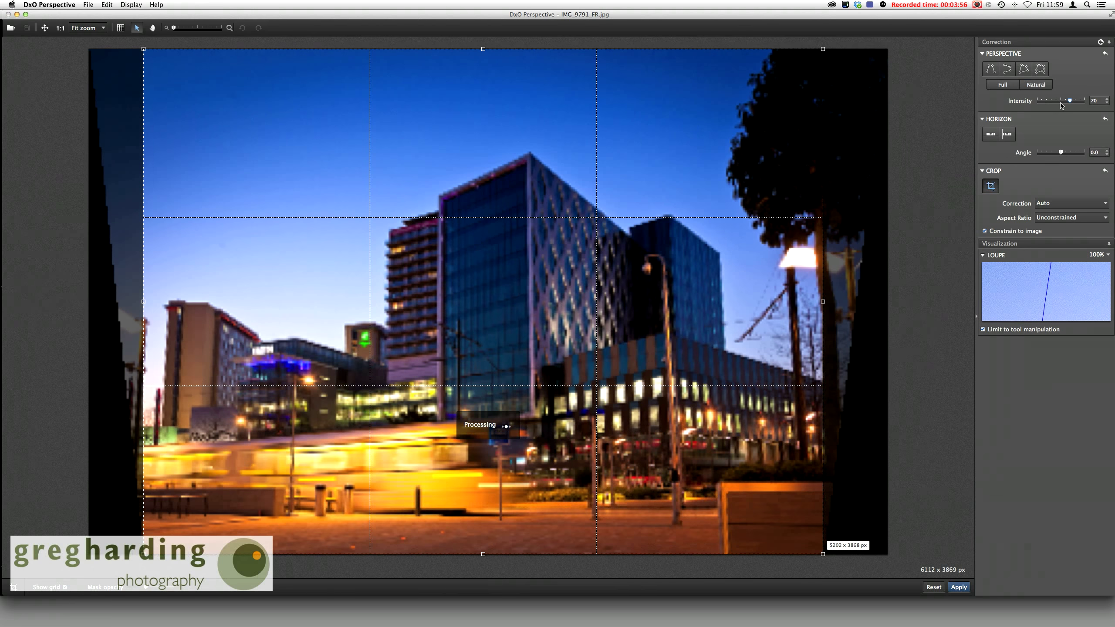
click(1059, 103)
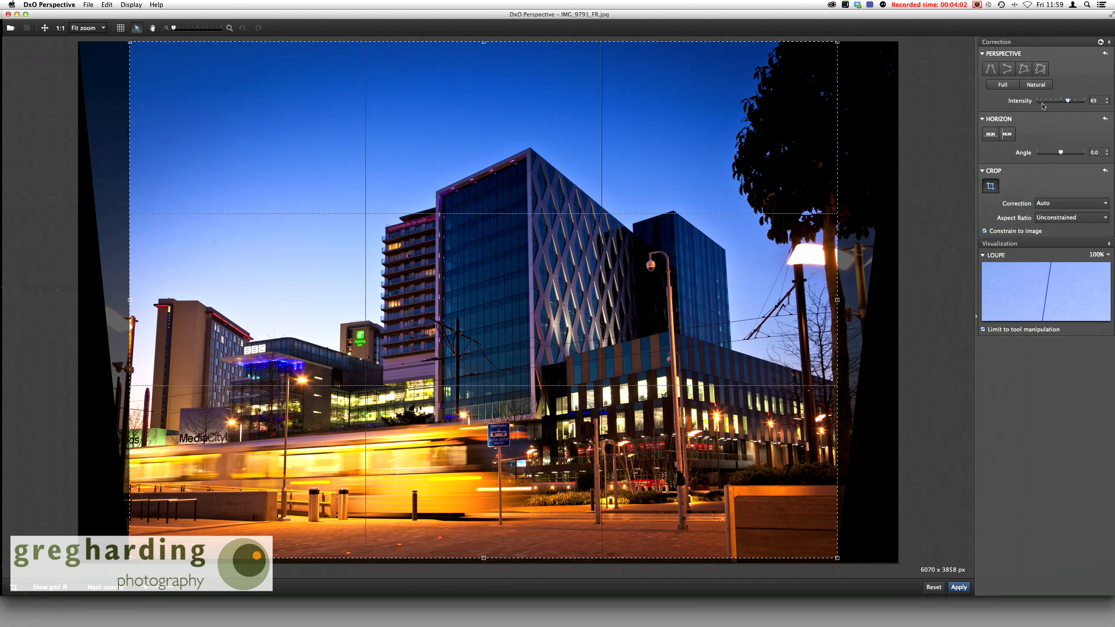
click(1008, 89)
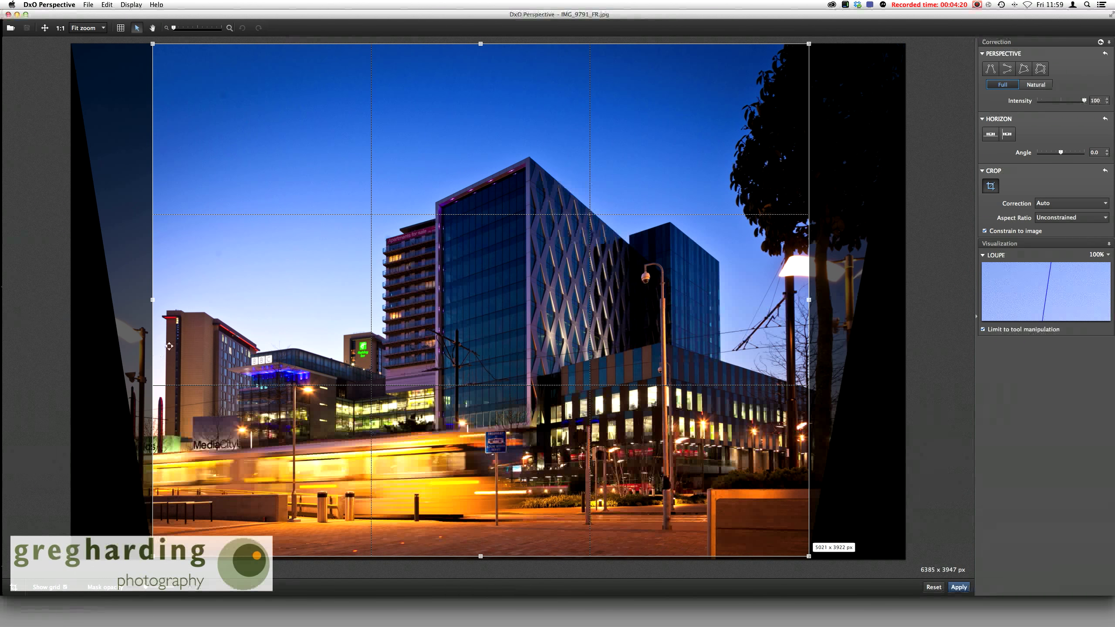
click(958, 588)
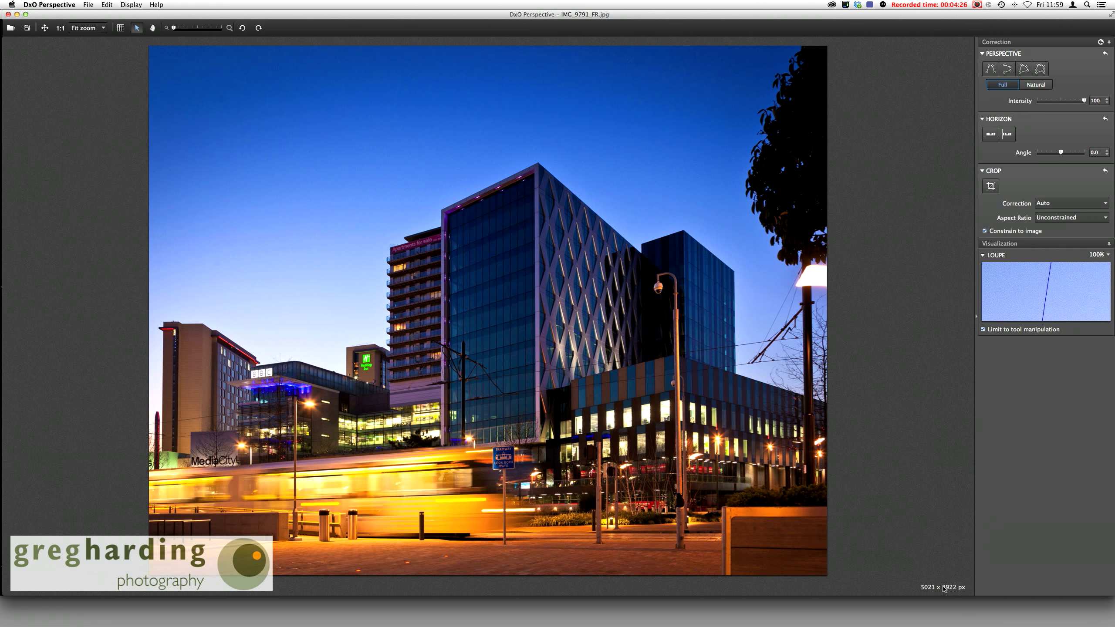
- Examine the file format options for saving the corrected image, and leave without saving
click(26, 29)
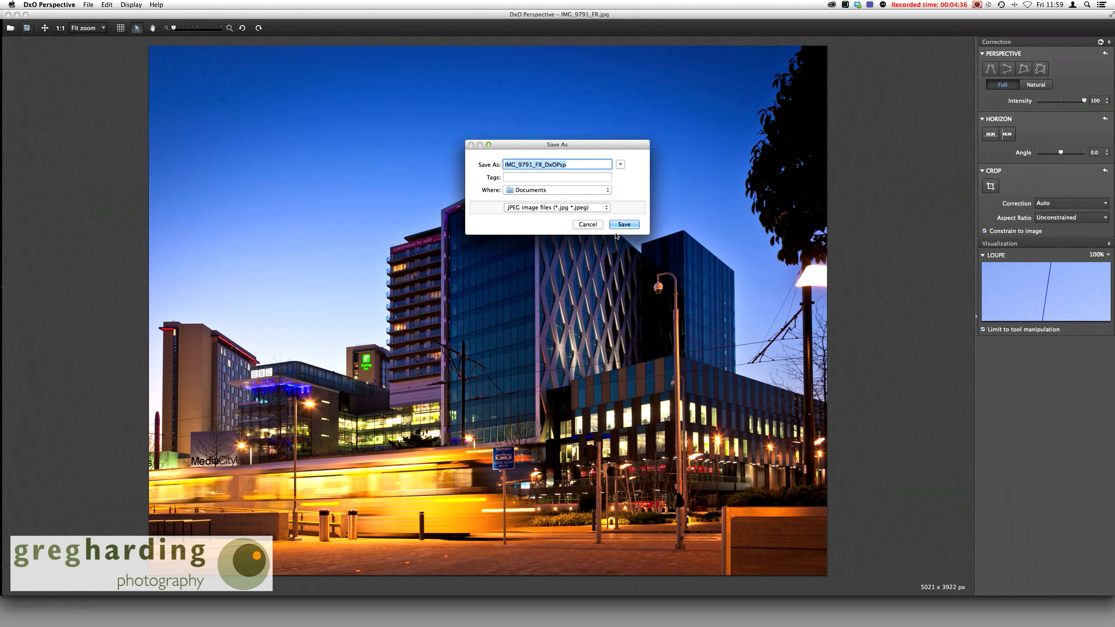
click(603, 209)
click(626, 216)
click(594, 225)
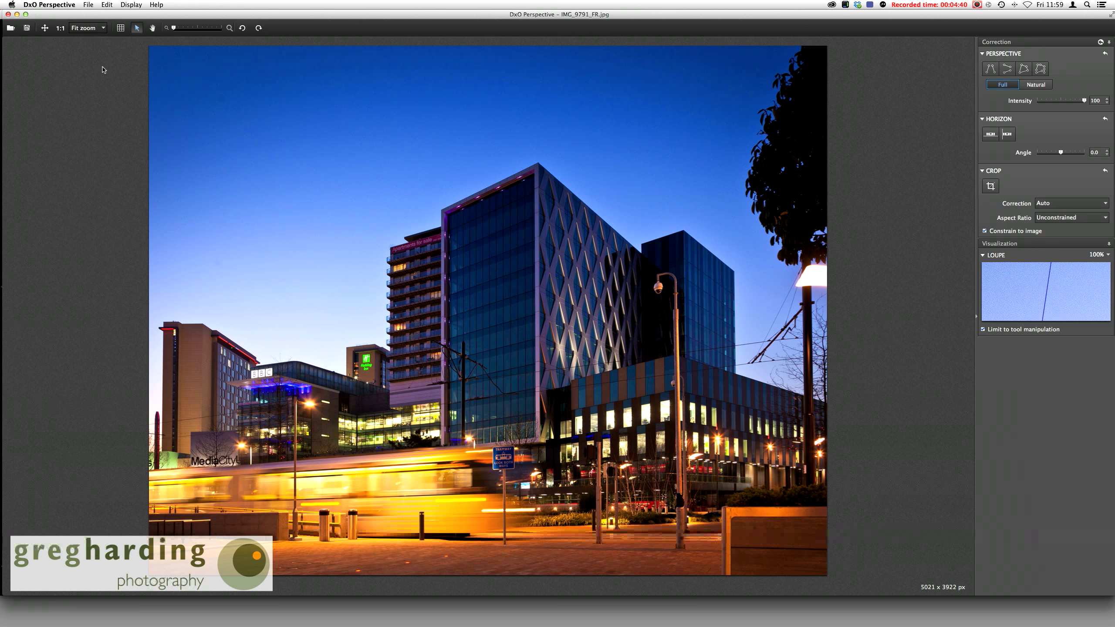